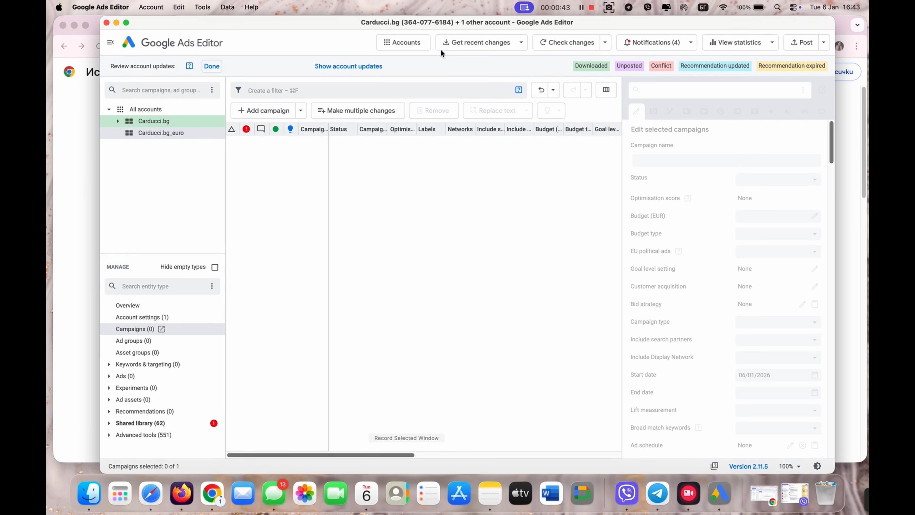
- Open only Carducci.bg and the second listed Carducci.bg_euro account together from the accounts manager
{"action": "left_click", "coordinate": [420, 45]}
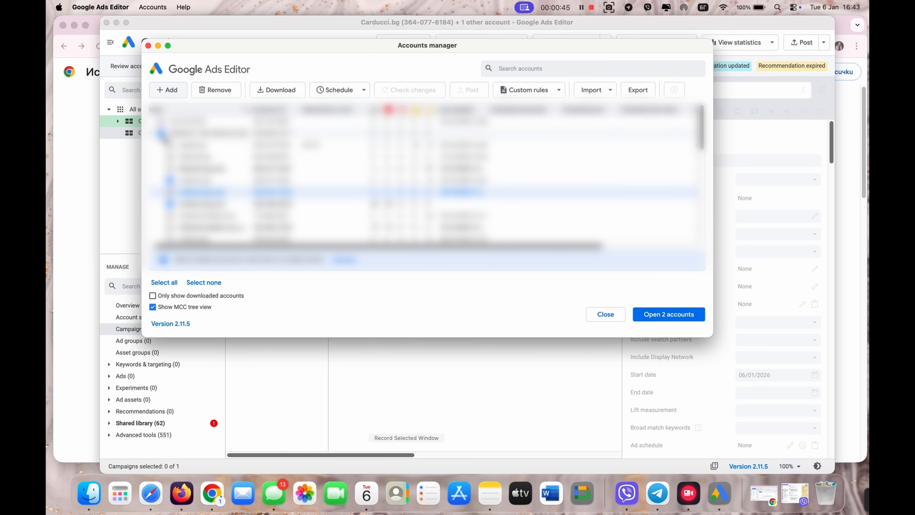
{"action": "left_click", "coordinate": [162, 134]}
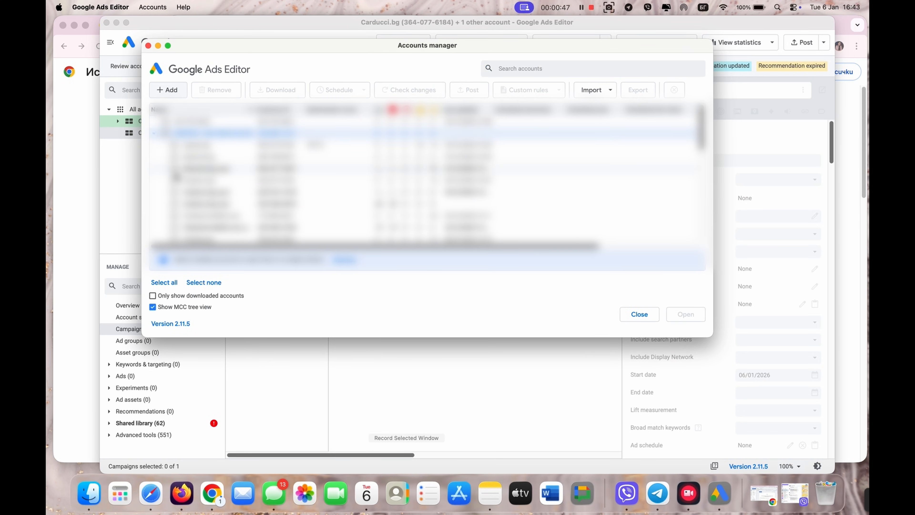
{"action": "scroll", "coordinate": [173, 211], "scroll_direction": "down", "scroll_amount": 3}
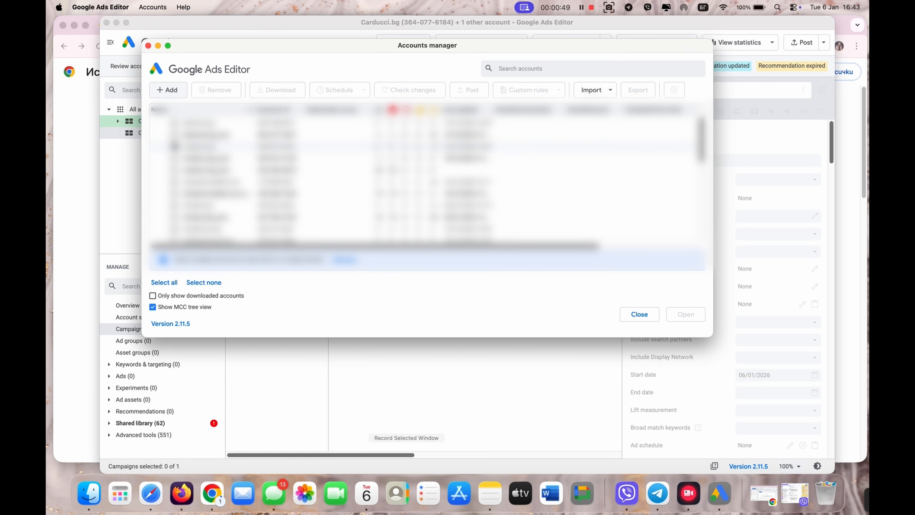
{"action": "left_click", "coordinate": [174, 146]}
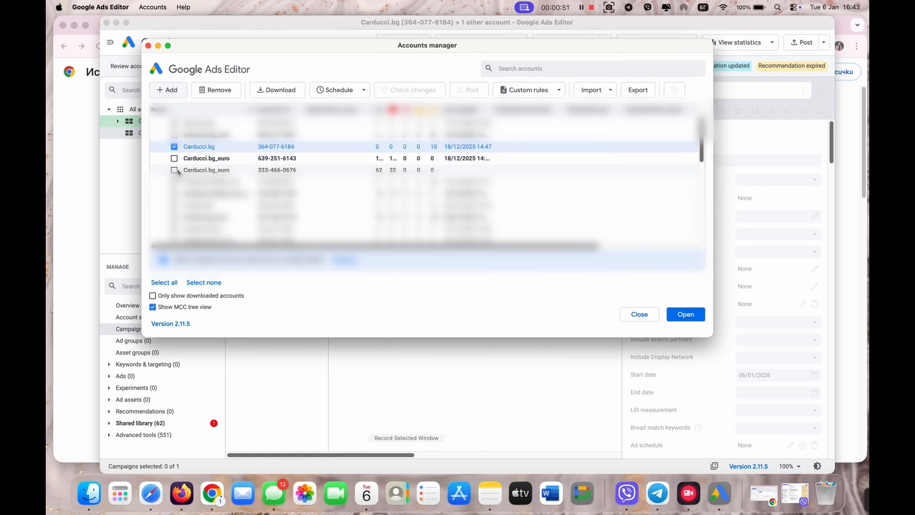
{"action": "left_click", "coordinate": [175, 170]}
{"action": "left_click", "coordinate": [691, 314]}
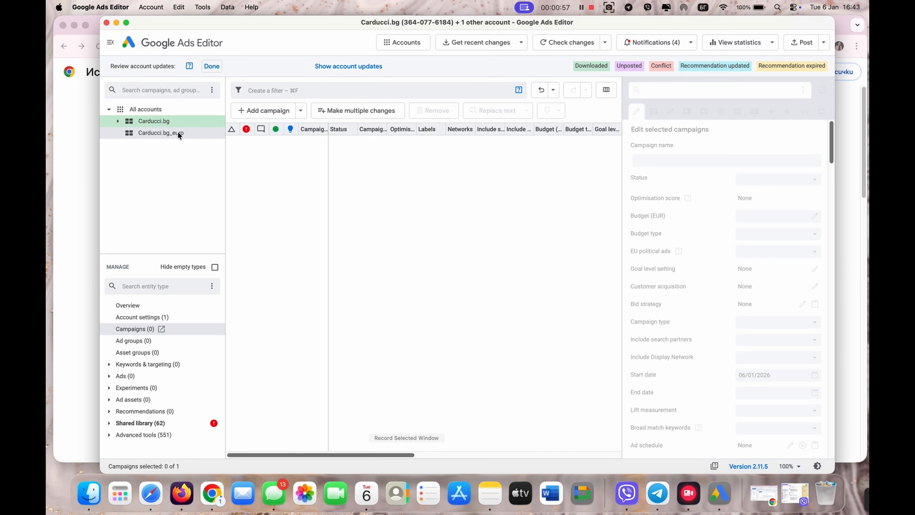
- Select the four enabled Search campaigns and the enabled Performance Max campaign in the Carducci.bg account
{"action": "left_click", "coordinate": [179, 121]}
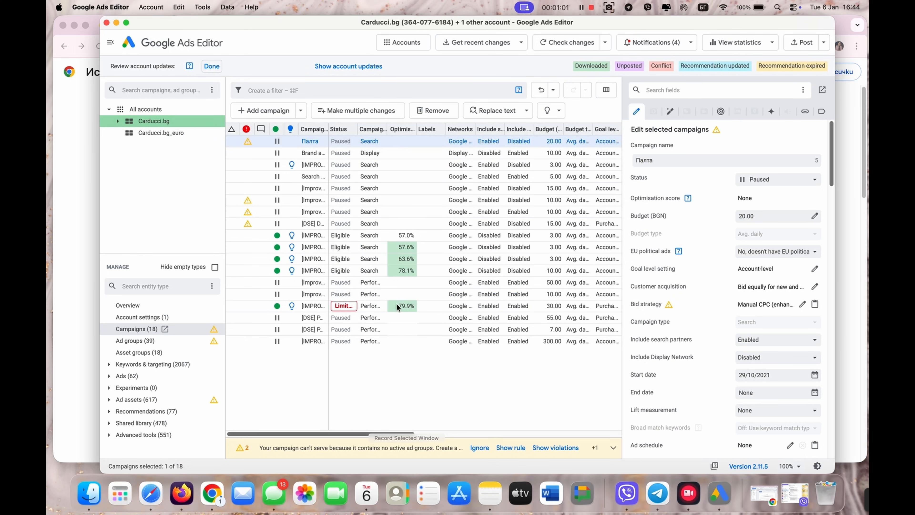
{"action": "left_click", "coordinate": [381, 234]}
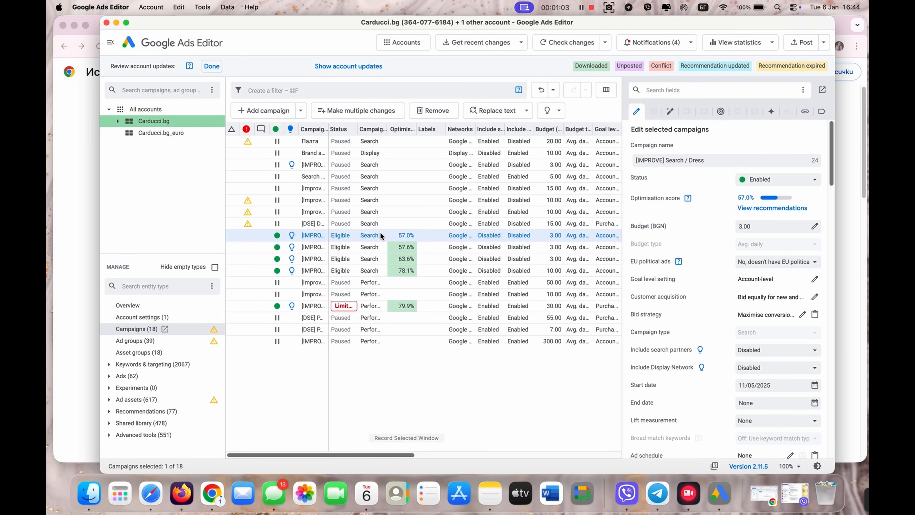
{"action": "left_click", "coordinate": [378, 247], "text": "shift"}
{"action": "left_click", "coordinate": [381, 261], "text": "shift"}
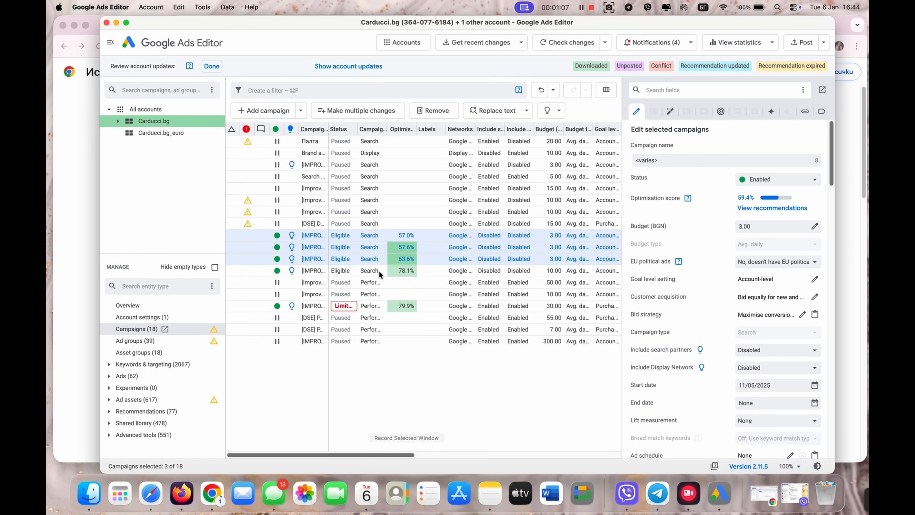
{"action": "left_click", "coordinate": [381, 272], "text": "shift"}
{"action": "left_click", "coordinate": [381, 306], "text": "super"}
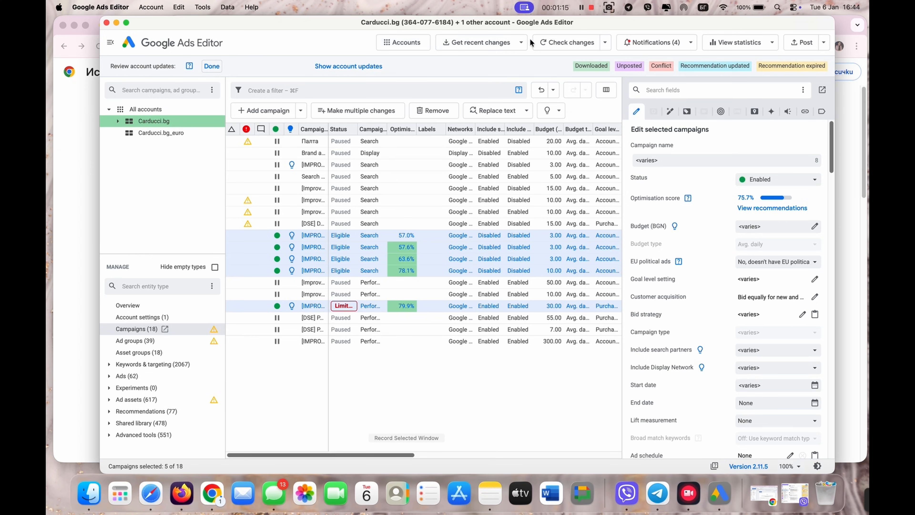
- Download the basic recent changes for both Carducci accounts, covering all campaigns and all item types
{"action": "left_click", "coordinate": [505, 44]}
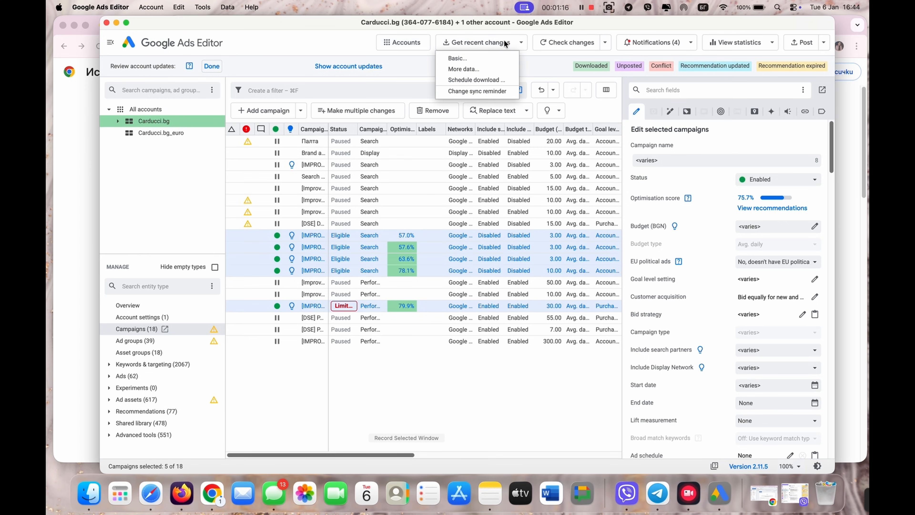
{"action": "left_click", "coordinate": [467, 62]}
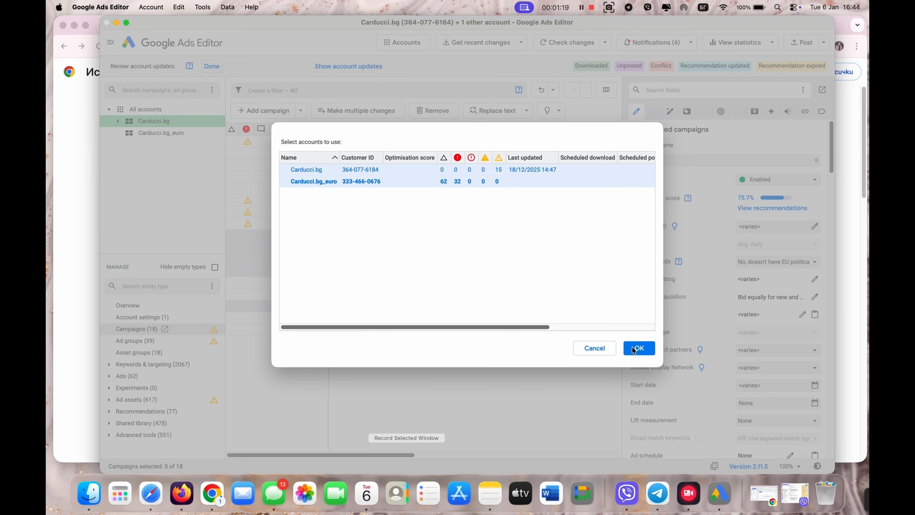
{"action": "left_click", "coordinate": [639, 348]}
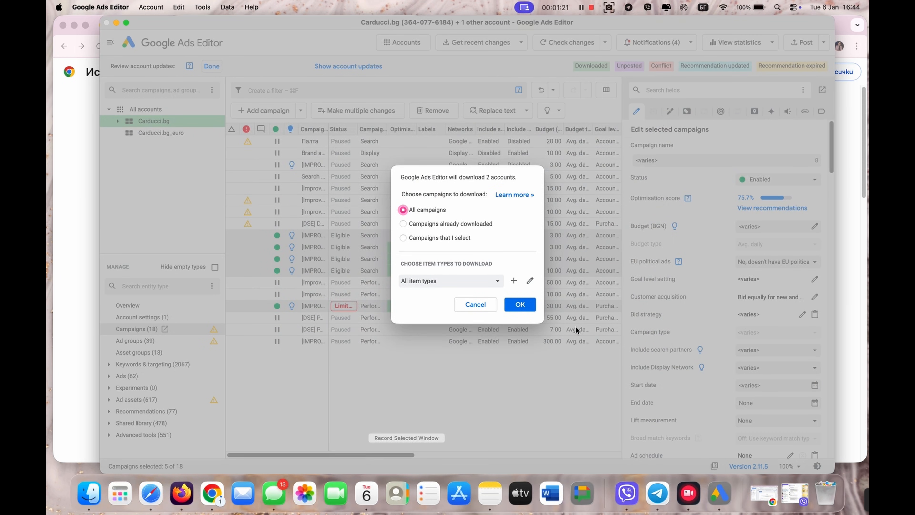
{"action": "left_click", "coordinate": [528, 306]}
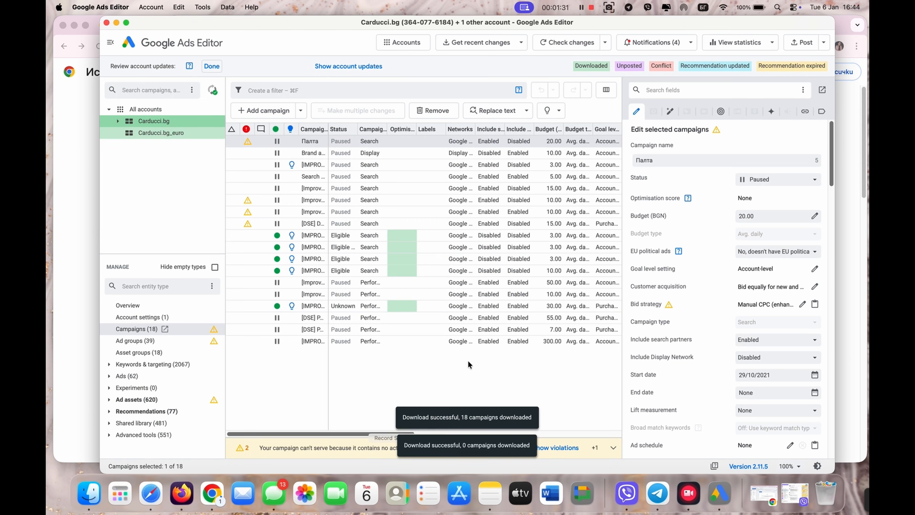
{"action": "left_click", "coordinate": [469, 367]}
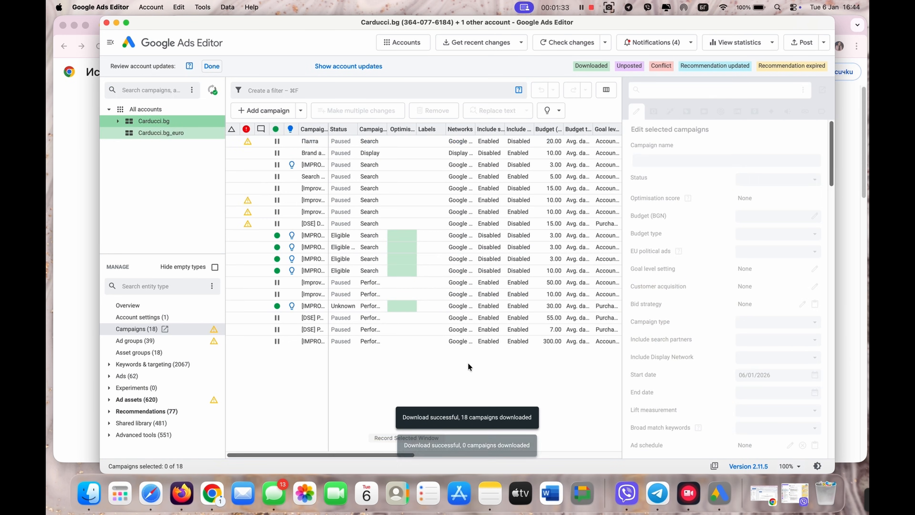
- In Carducci.bg, add the four enabled Search campaigns and the enabled Performance Max campaign to the selection and copy the selected campaigns
{"action": "left_click", "coordinate": [167, 133]}
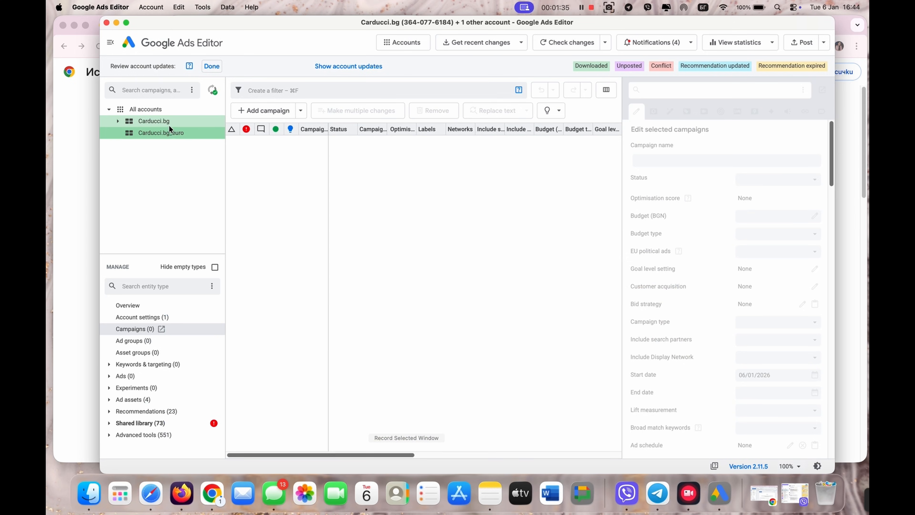
{"action": "left_click", "coordinate": [170, 122]}
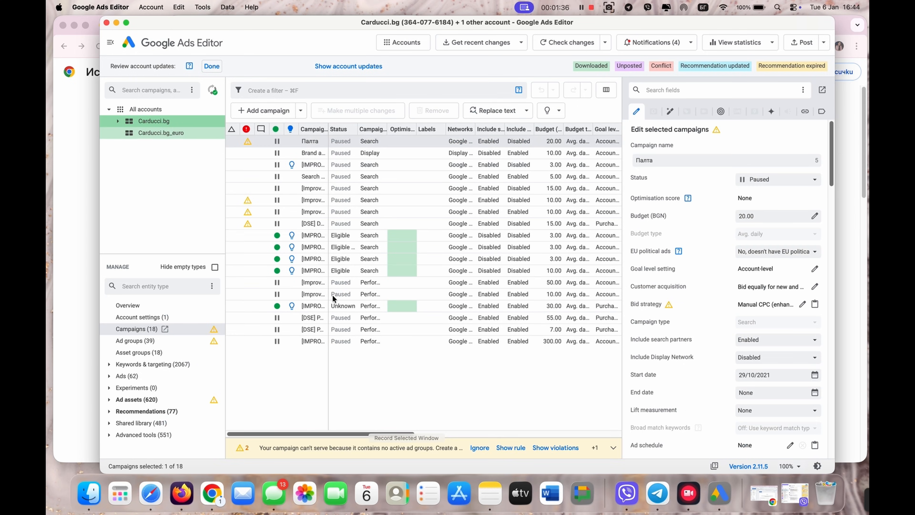
{"action": "left_click", "coordinate": [376, 236], "text": "super"}
{"action": "left_click", "coordinate": [375, 249], "text": "super"}
{"action": "left_click", "coordinate": [377, 260], "text": "super"}
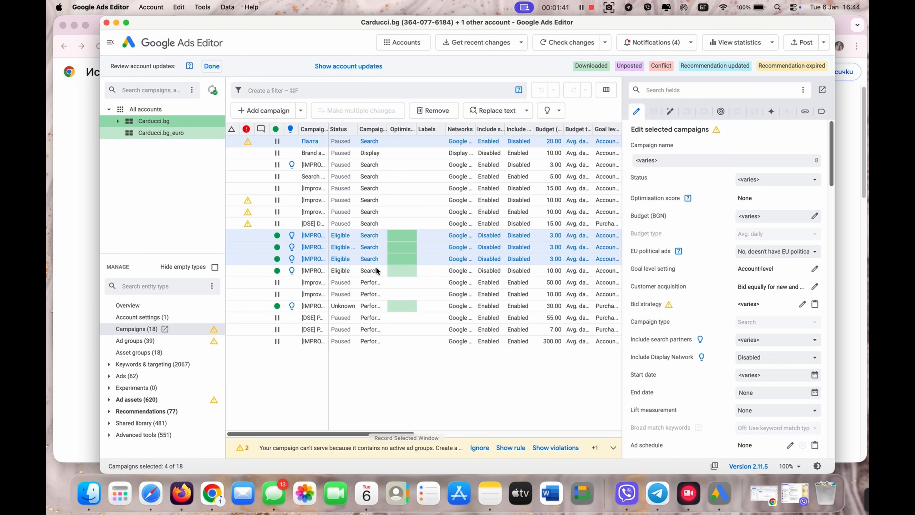
{"action": "left_click", "coordinate": [378, 271], "text": "super"}
{"action": "left_click", "coordinate": [383, 306], "text": "super"}
{"action": "right_click", "coordinate": [354, 268]}
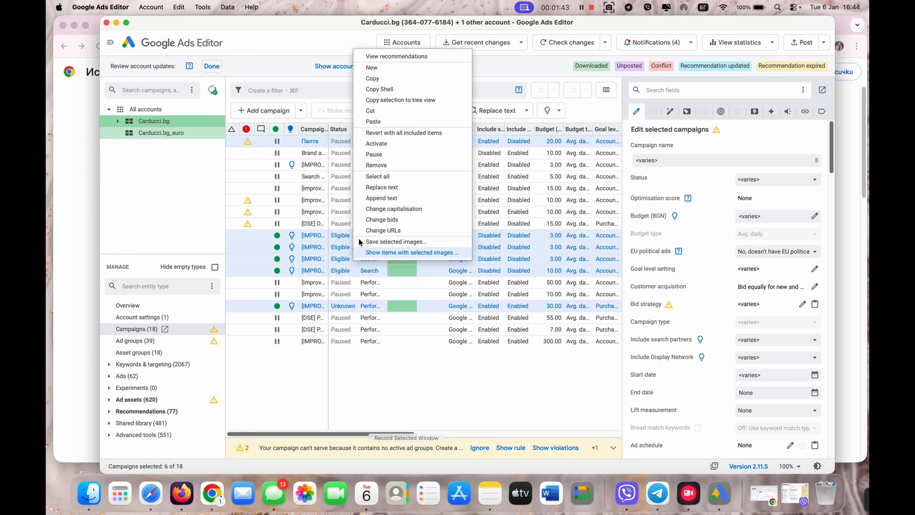
{"action": "left_click", "coordinate": [384, 79]}
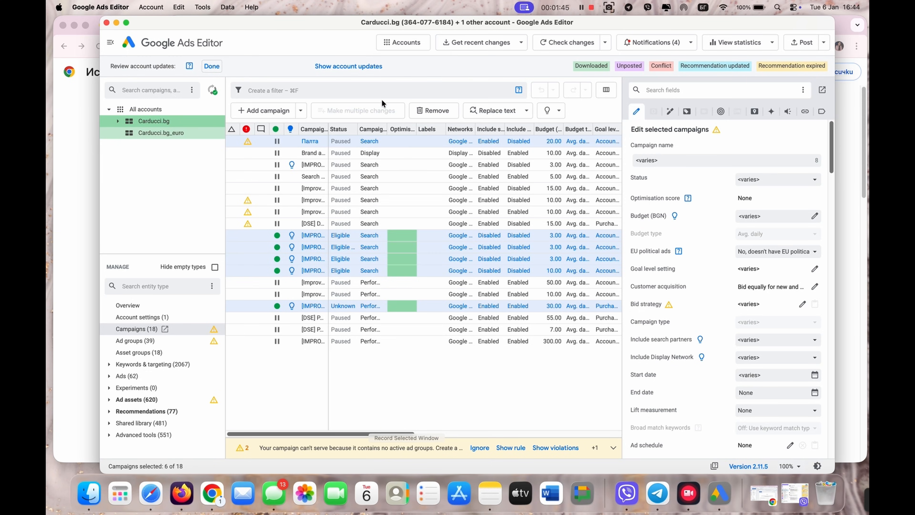
- Paste the copied campaigns into Carducci.bg_euro, accepting the omission of account-specific items and the currency difference
{"action": "left_click", "coordinate": [157, 132]}
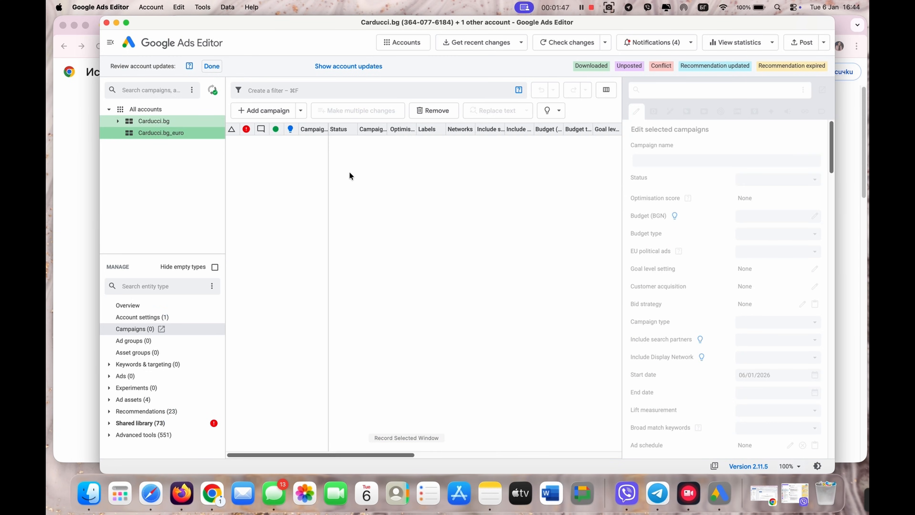
{"action": "right_click", "coordinate": [399, 184]}
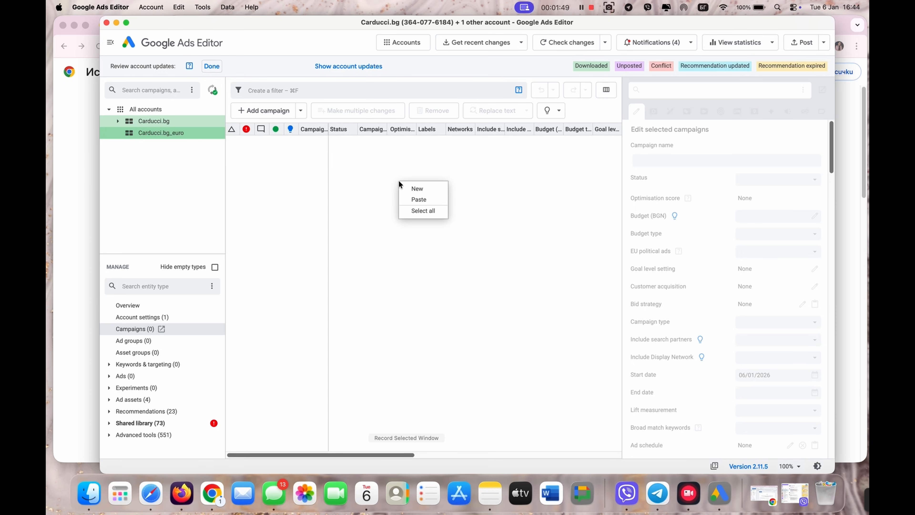
{"action": "left_click", "coordinate": [410, 200]}
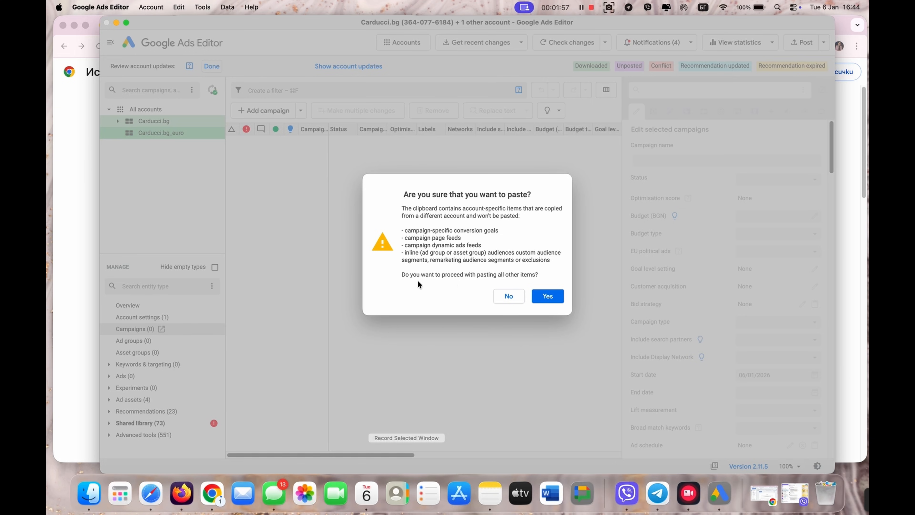
{"action": "left_click", "coordinate": [549, 296]}
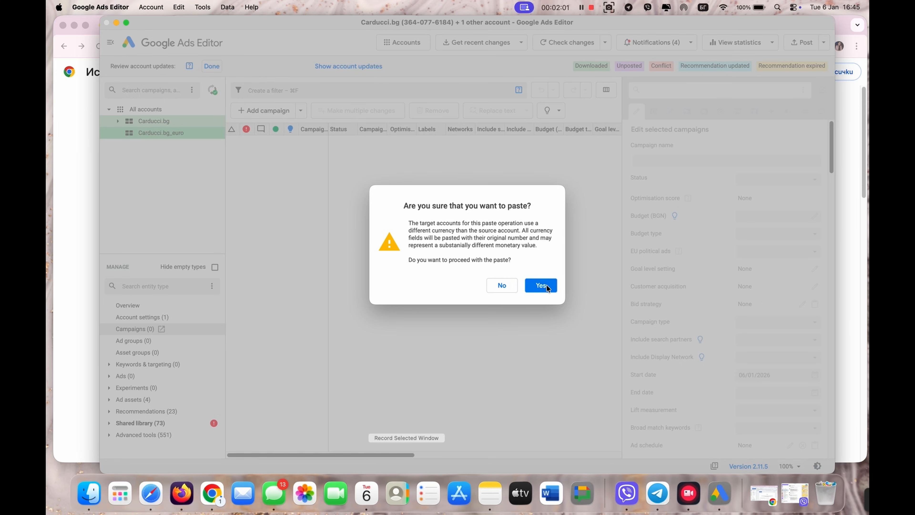
{"action": "left_click", "coordinate": [546, 285]}
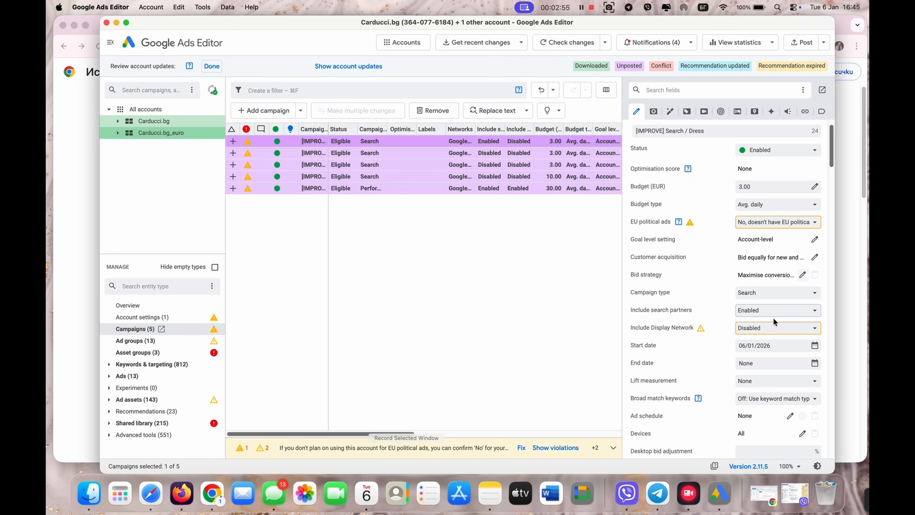
- Set Include Display Network to Enabled for the pasted [IMPROVE] Search / Dress campaign
{"action": "left_click", "coordinate": [768, 327]}
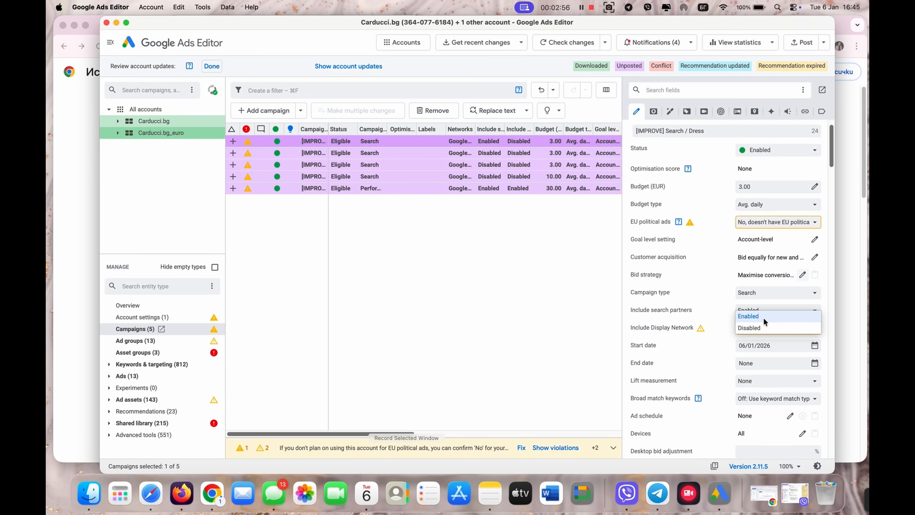
{"action": "left_click", "coordinate": [764, 316]}
{"action": "scroll", "coordinate": [758, 384], "scroll_direction": "down", "scroll_amount": 3}
{"action": "scroll", "coordinate": [760, 379], "scroll_direction": "up", "scroll_amount": 3}
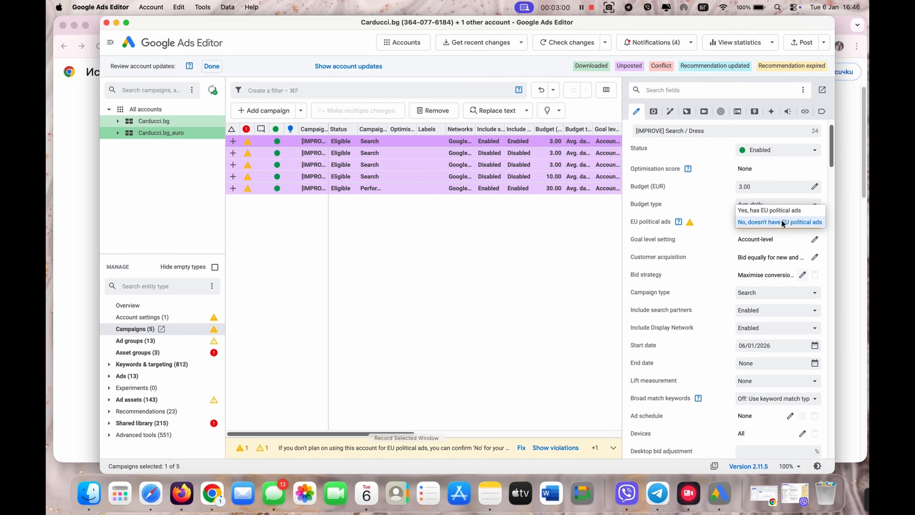
{"action": "scroll", "coordinate": [703, 232], "scroll_direction": "up", "scroll_amount": 2}
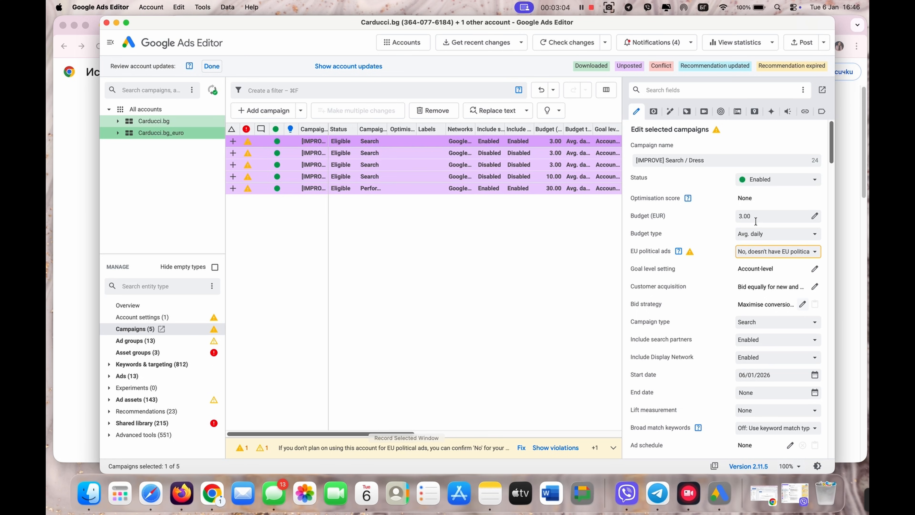
- Check the original [IMPROVE] Search / Dress campaign in Carducci.bg and set its Carducci.bg_euro copy's budget to 2.00 EUR
{"action": "left_click", "coordinate": [161, 123]}
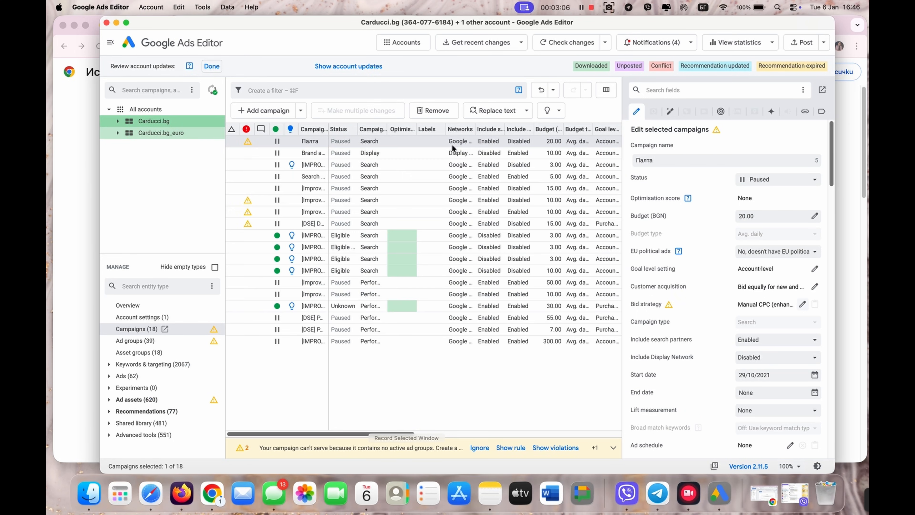
{"action": "left_click", "coordinate": [480, 238]}
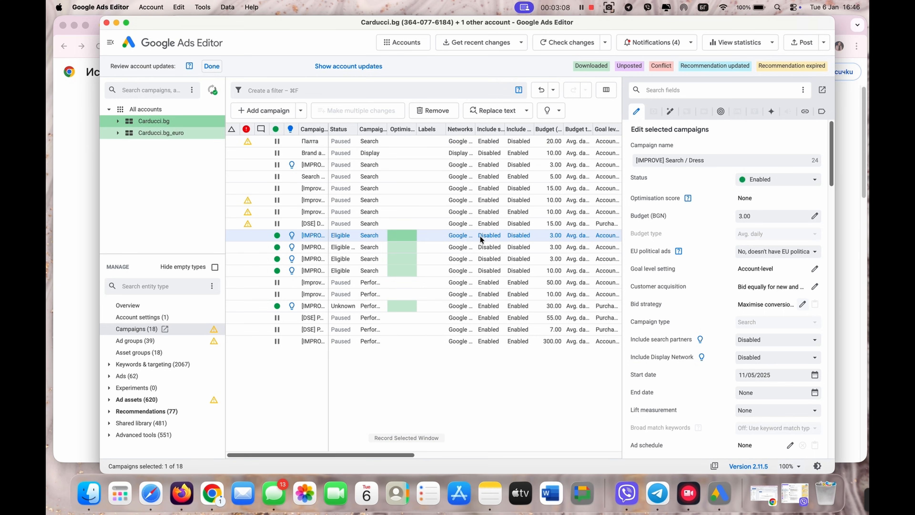
{"action": "left_click", "coordinate": [188, 133]}
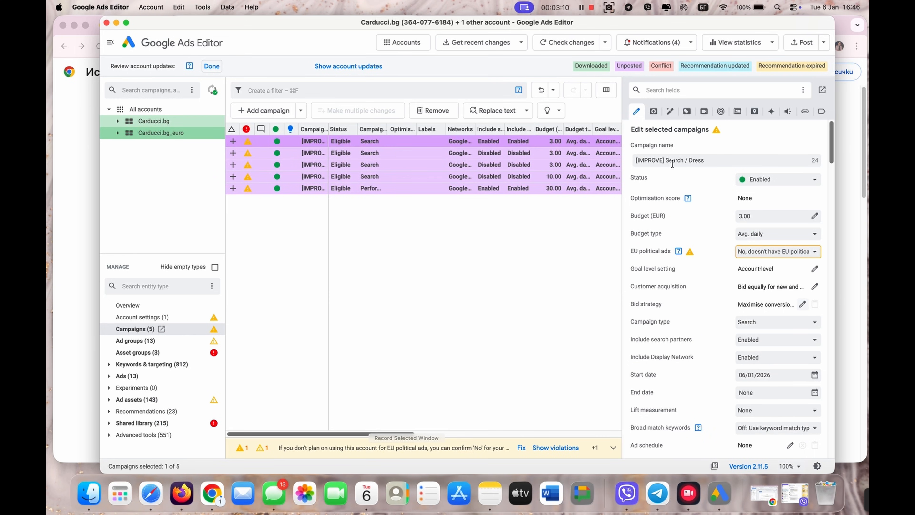
{"action": "left_click_drag", "start_coordinate": [742, 216], "coordinate": [739, 216]}
{"action": "type", "text": "2"}
- Set the budgets of the pasted [IMPROVE] Search / Suits and [IMPROVE] Search / Shoes campaigns to 2.00 EUR each
{"action": "left_click", "coordinate": [558, 153]}
{"action": "left_click", "coordinate": [741, 215]}
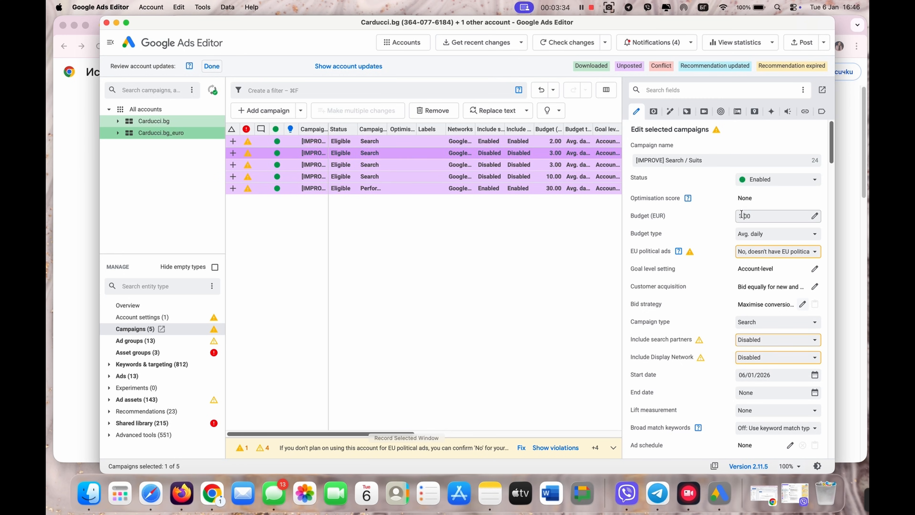
{"action": "left_click_drag", "start_coordinate": [741, 215], "coordinate": [737, 215]}
{"action": "type", "text": "2"}
{"action": "left_click", "coordinate": [512, 164]}
{"action": "left_click_drag", "start_coordinate": [741, 216], "coordinate": [737, 216]}
{"action": "type", "text": "2"}
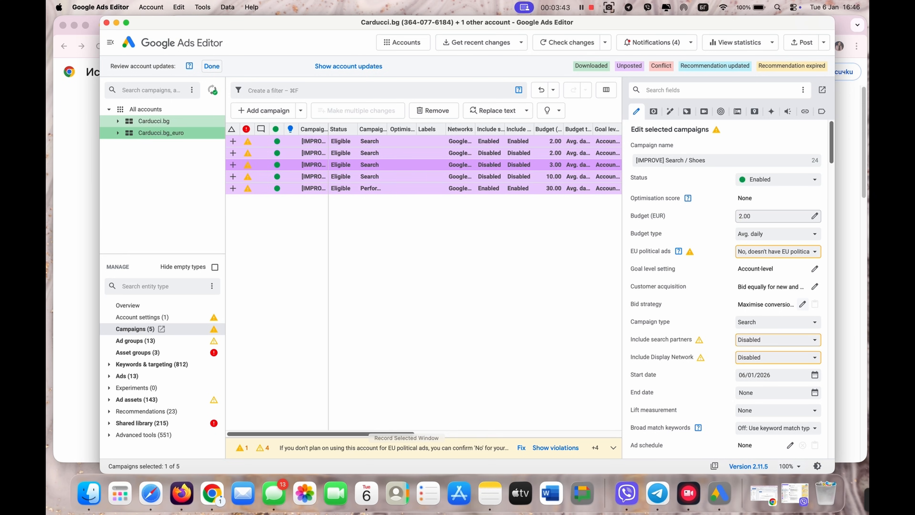
- Enter a budget of 10.00 EUR for [IMPROVE] Search / Връхни облекла and 15.00 EUR for [IMPROVE] Performance Max
{"action": "left_click", "coordinate": [532, 178]}
{"action": "left_click_drag", "start_coordinate": [746, 216], "coordinate": [733, 214]}
{"action": "type", "text": "10"}
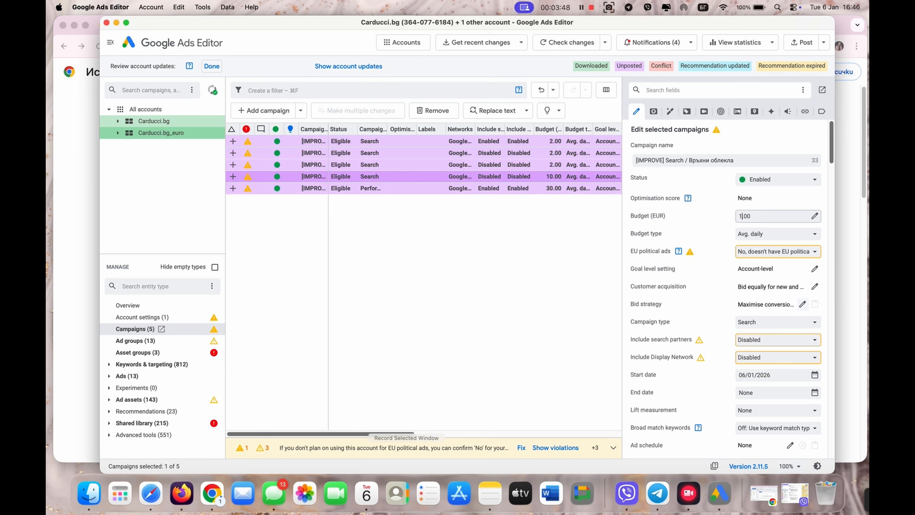
{"action": "left_click", "coordinate": [531, 191]}
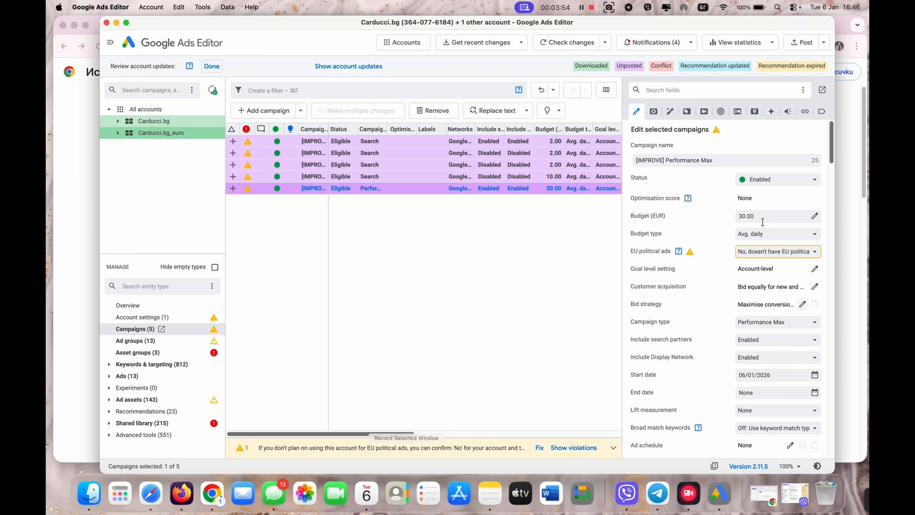
{"action": "double_click", "coordinate": [736, 217]}
{"action": "type", "text": "15"}
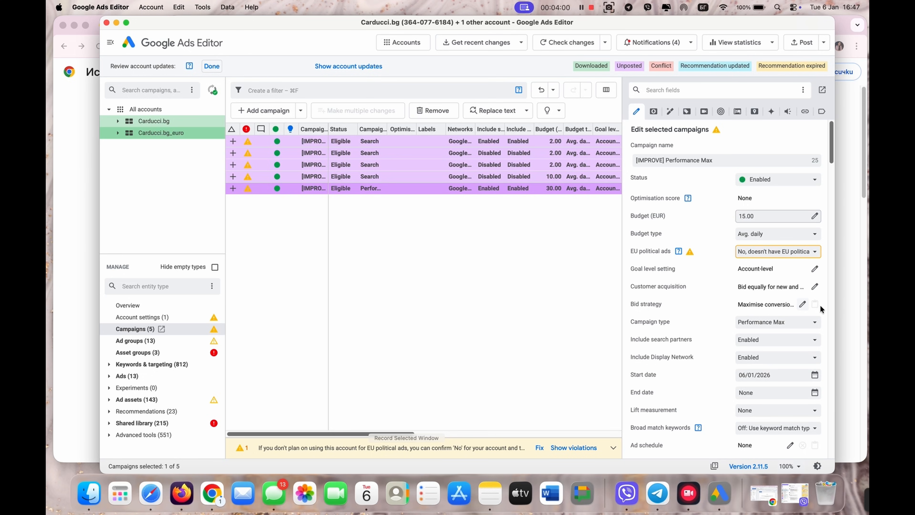
- Review the settings of the pasted [IMPROVE] Performance Max campaign, from bidding and location targeting through the Shopping and Video settings
{"action": "scroll", "coordinate": [820, 308], "scroll_direction": "down", "scroll_amount": 3}
{"action": "scroll", "coordinate": [784, 367], "scroll_direction": "down", "scroll_amount": 2}
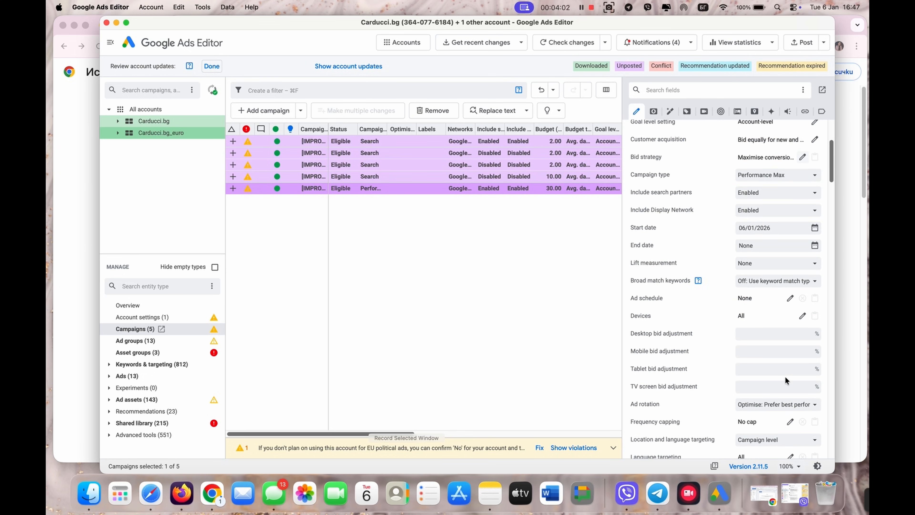
{"action": "scroll", "coordinate": [784, 378], "scroll_direction": "down", "scroll_amount": 5}
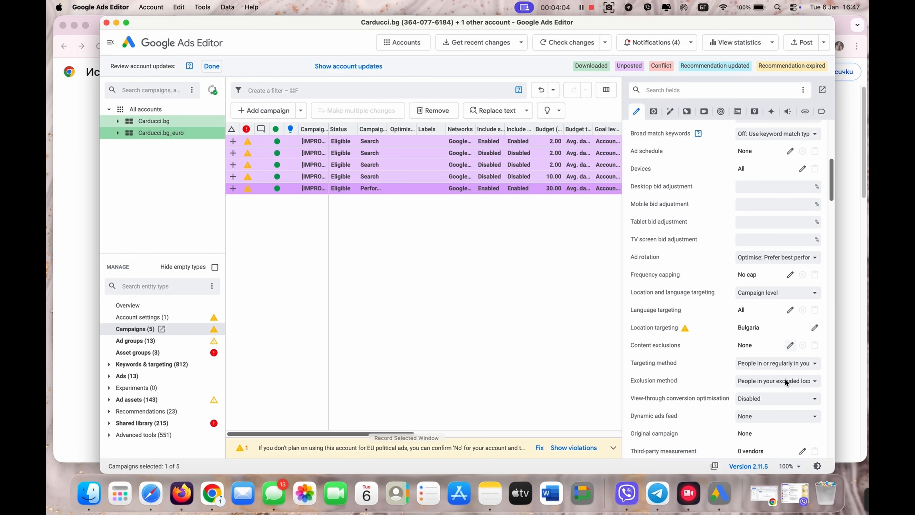
{"action": "scroll", "coordinate": [786, 378], "scroll_direction": "down", "scroll_amount": 5}
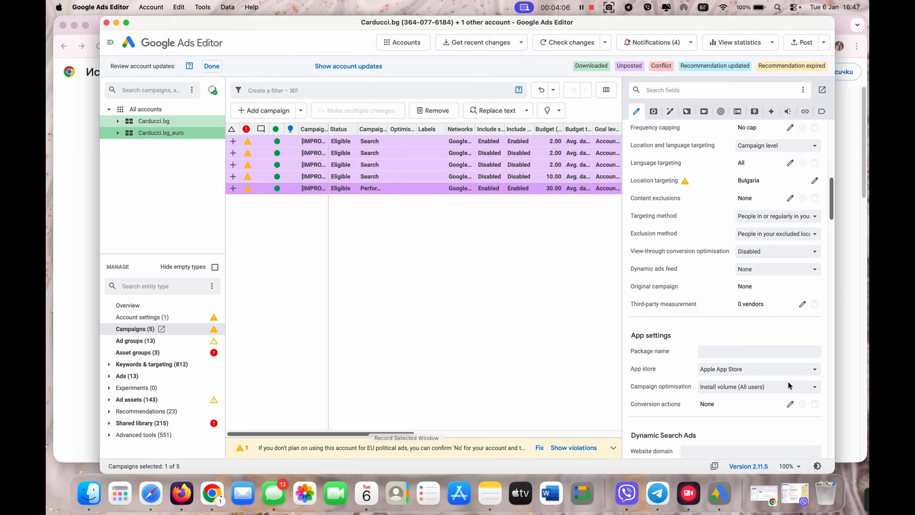
{"action": "scroll", "coordinate": [789, 386], "scroll_direction": "down", "scroll_amount": 6}
{"action": "scroll", "coordinate": [790, 387], "scroll_direction": "down", "scroll_amount": 6}
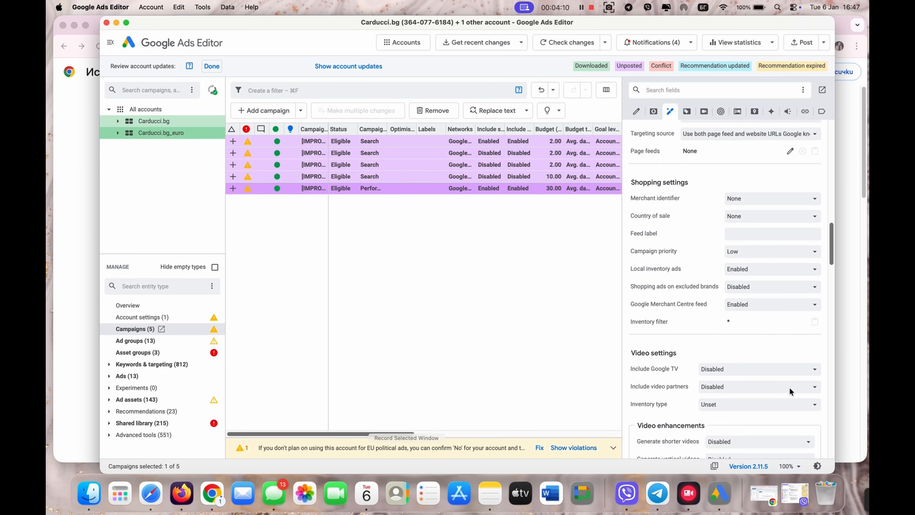
{"action": "scroll", "coordinate": [790, 388], "scroll_direction": "down", "scroll_amount": 3}
{"action": "scroll", "coordinate": [789, 388], "scroll_direction": "down", "scroll_amount": 3}
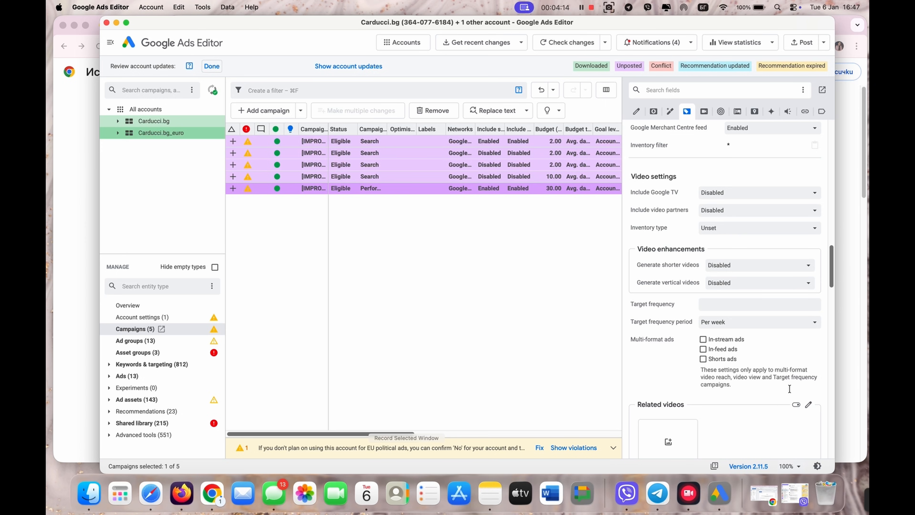
{"action": "scroll", "coordinate": [792, 389], "scroll_direction": "down", "scroll_amount": 3}
{"action": "scroll", "coordinate": [793, 390], "scroll_direction": "up", "scroll_amount": 3}
{"action": "scroll", "coordinate": [791, 389], "scroll_direction": "up", "scroll_amount": 1}
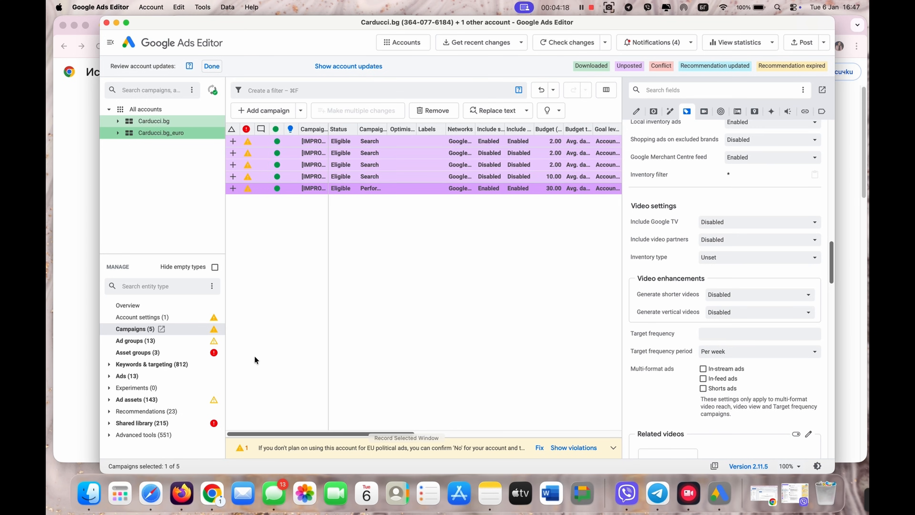
- Check the copied asset groups and the shared library's audiences, and return to the campaign list
{"action": "left_click", "coordinate": [177, 356]}
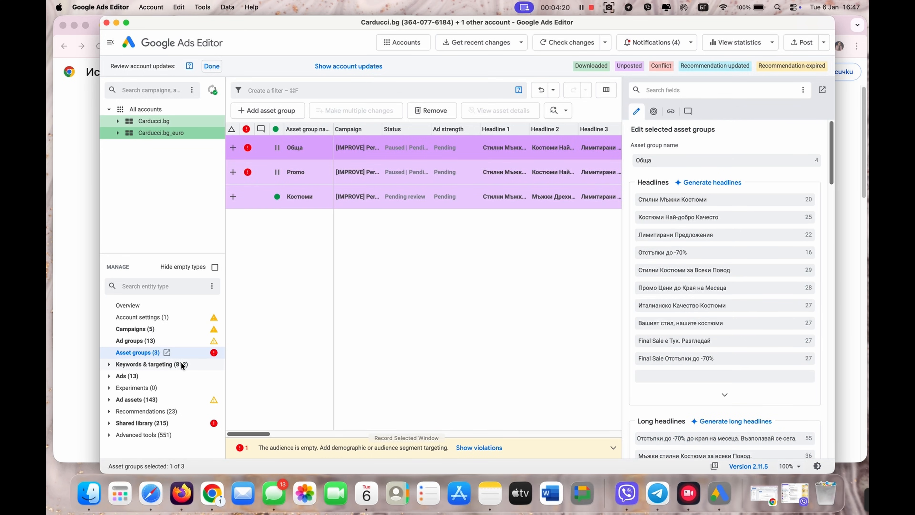
{"action": "left_click", "coordinate": [175, 419]}
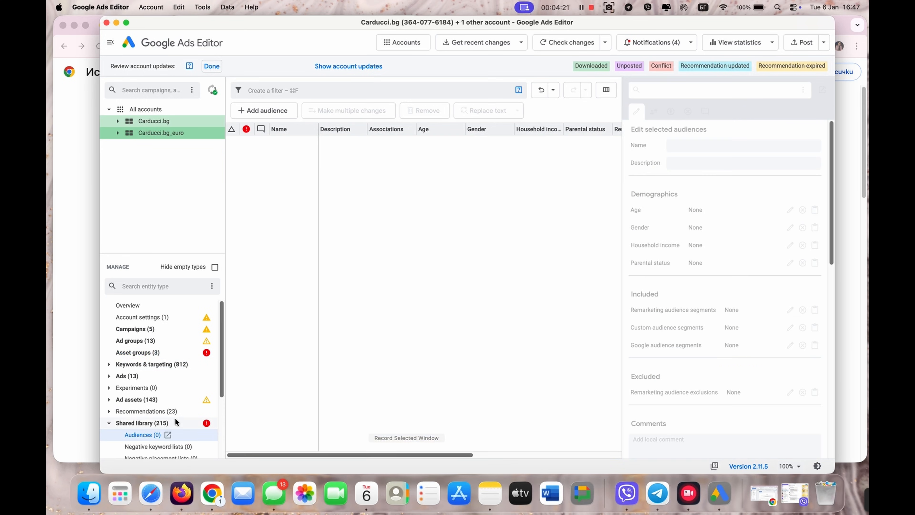
{"action": "left_click", "coordinate": [157, 317]}
{"action": "left_click", "coordinate": [156, 327]}
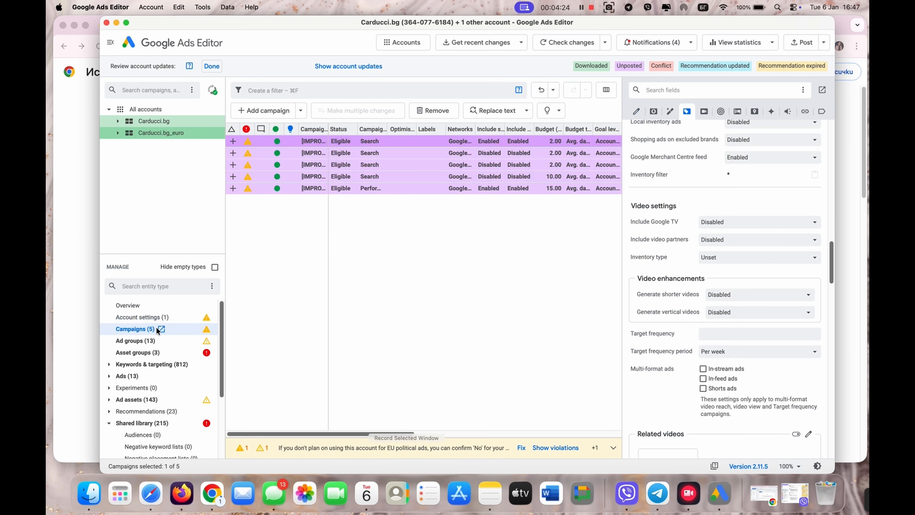
- Examine the [IMPROVE] Performance Max campaign's remaining settings, including its asset options, brand guidelines and logos
{"action": "left_click", "coordinate": [447, 167]}
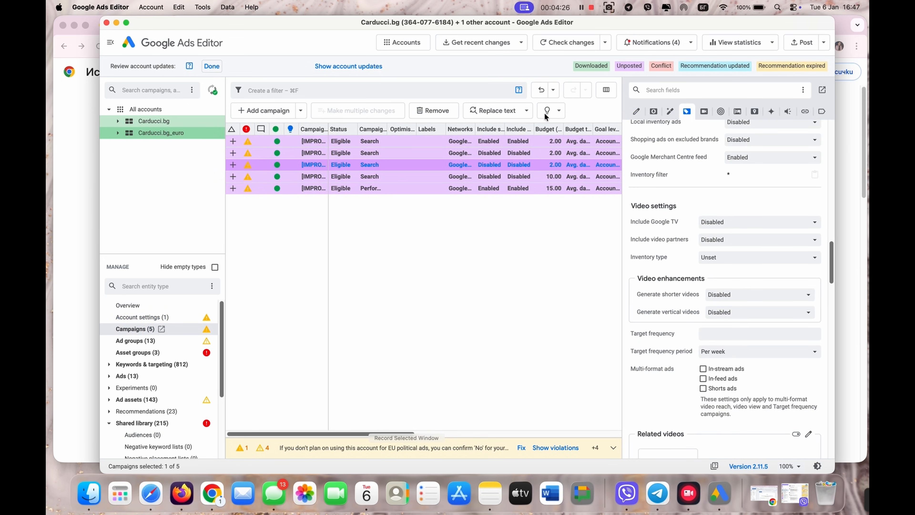
{"action": "left_click", "coordinate": [459, 188]}
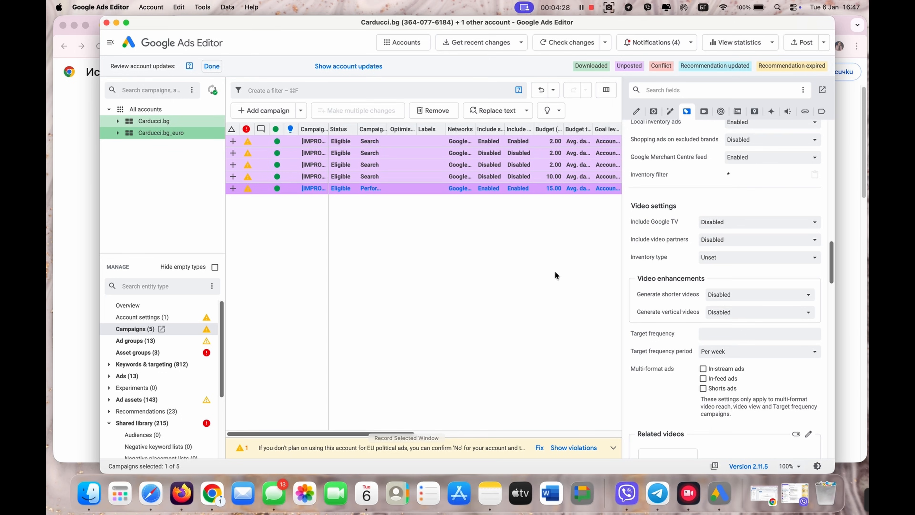
{"action": "scroll", "coordinate": [722, 296], "scroll_direction": "down", "scroll_amount": 15}
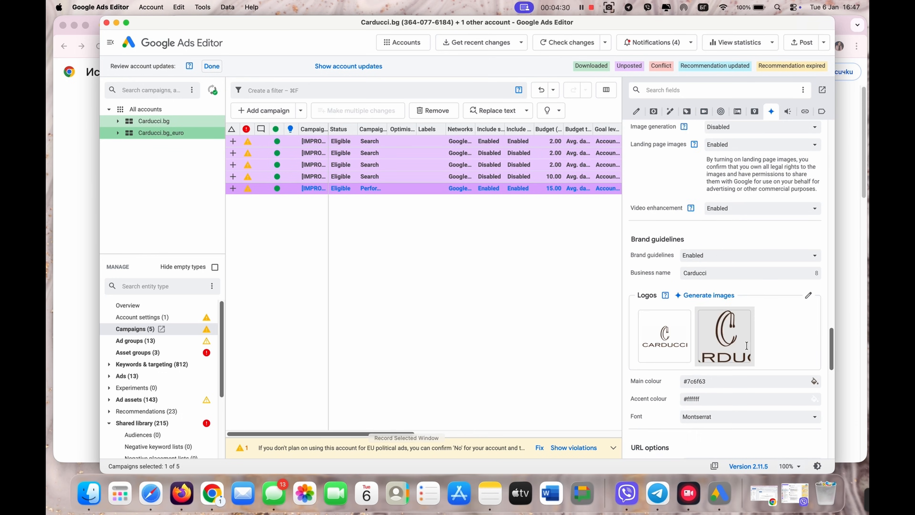
{"action": "scroll", "coordinate": [746, 345], "scroll_direction": "down", "scroll_amount": 10}
{"action": "scroll", "coordinate": [742, 257], "scroll_direction": "up", "scroll_amount": 7}
{"action": "scroll", "coordinate": [740, 256], "scroll_direction": "up", "scroll_amount": 15}
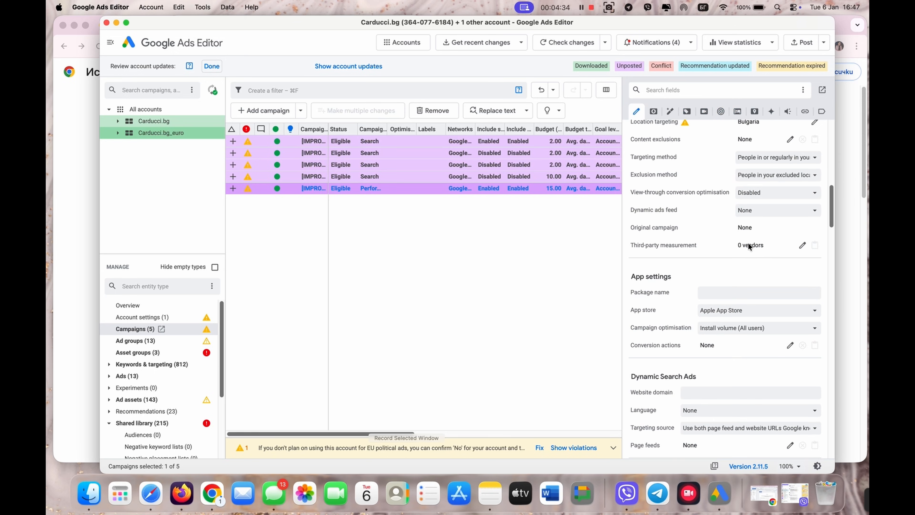
{"action": "scroll", "coordinate": [750, 247], "scroll_direction": "up", "scroll_amount": 10}
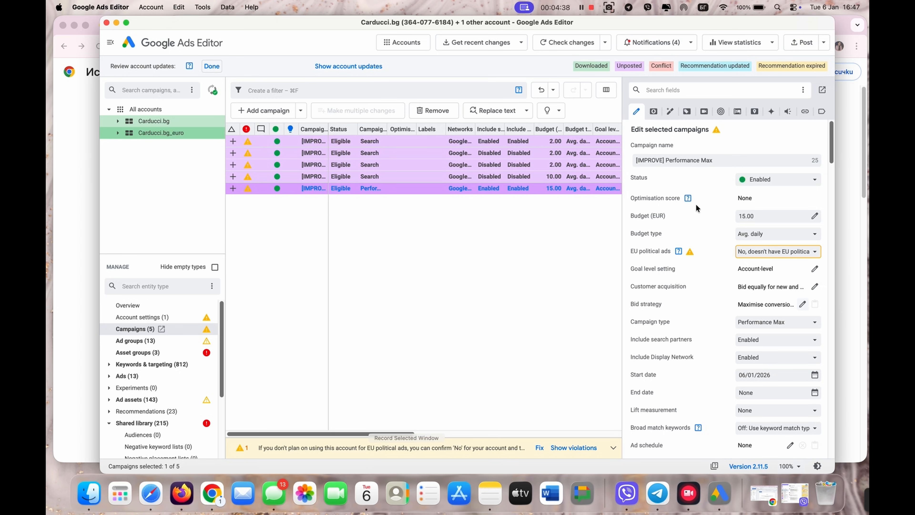
- Post the changes in the five selected campaigns to Google Ads and select the [IMPROVE] Search / Suits campaign to check it
{"action": "left_click", "coordinate": [796, 43]}
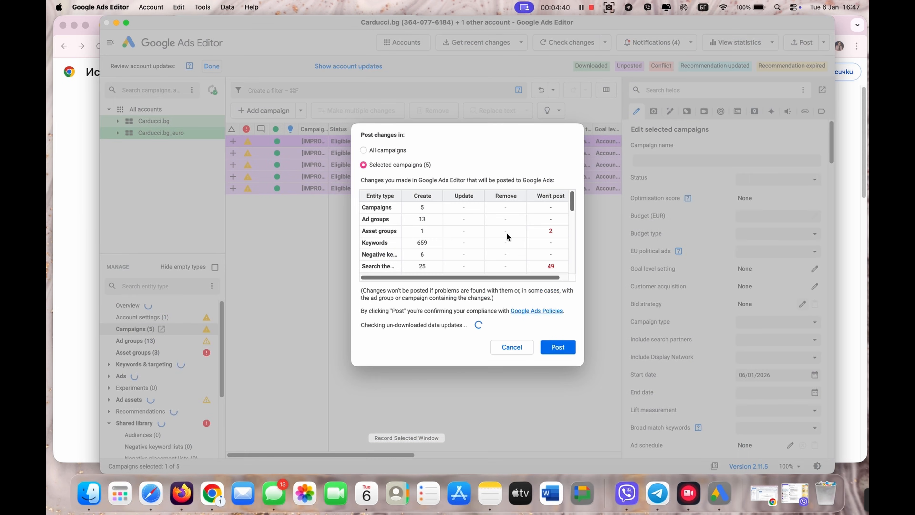
{"action": "scroll", "coordinate": [490, 233], "scroll_direction": "down", "scroll_amount": 10}
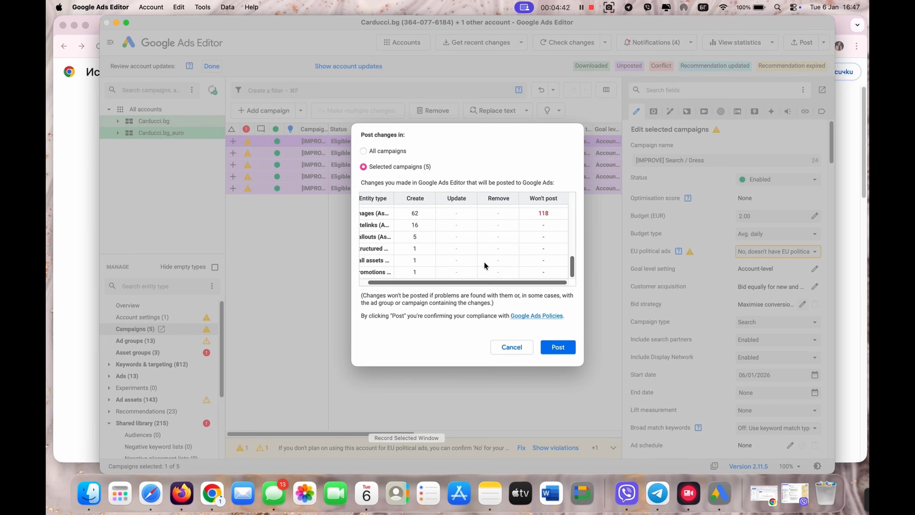
{"action": "left_click", "coordinate": [570, 348]}
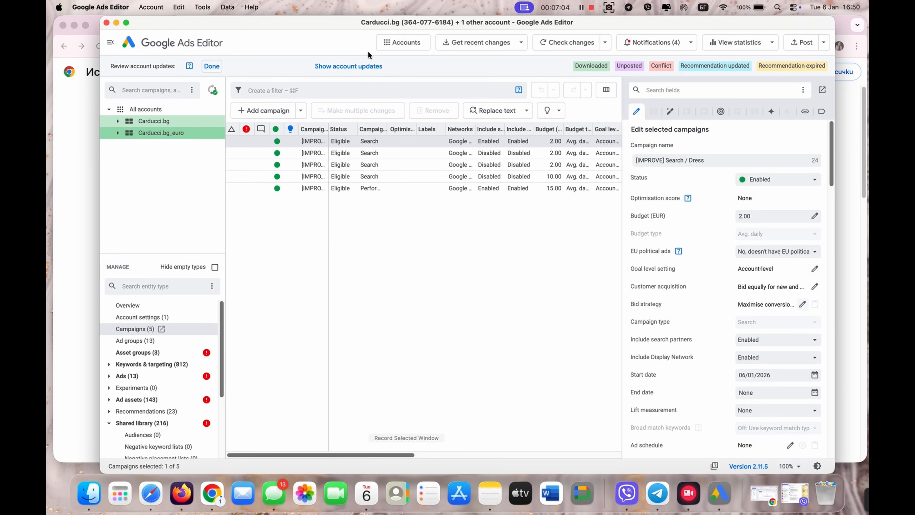
{"action": "left_click", "coordinate": [381, 249]}
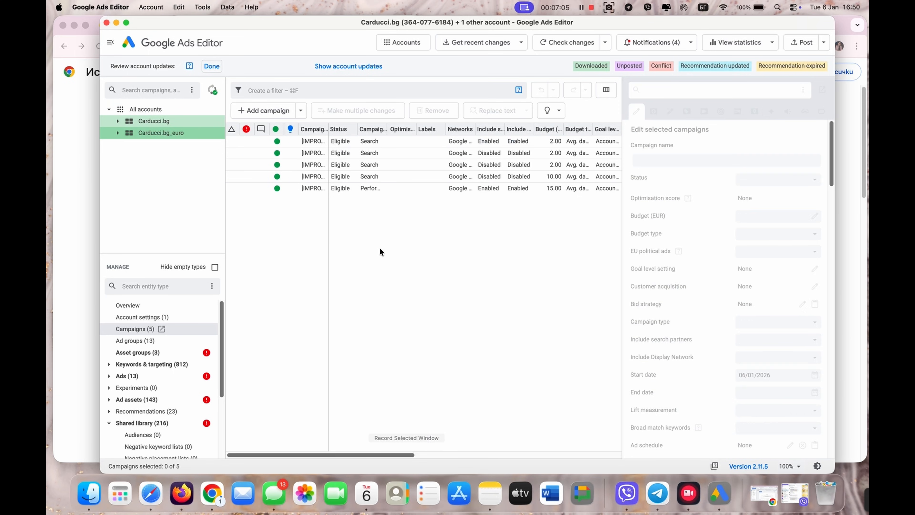
{"action": "left_click", "coordinate": [448, 154]}
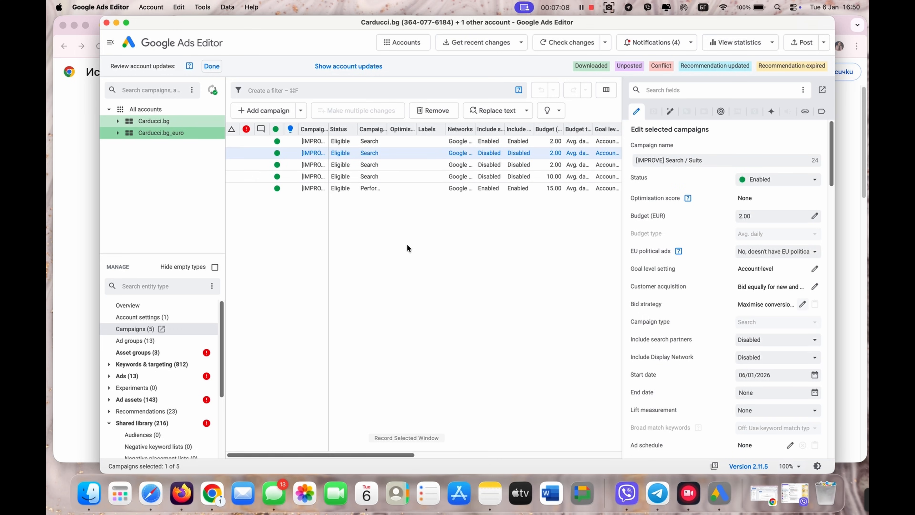